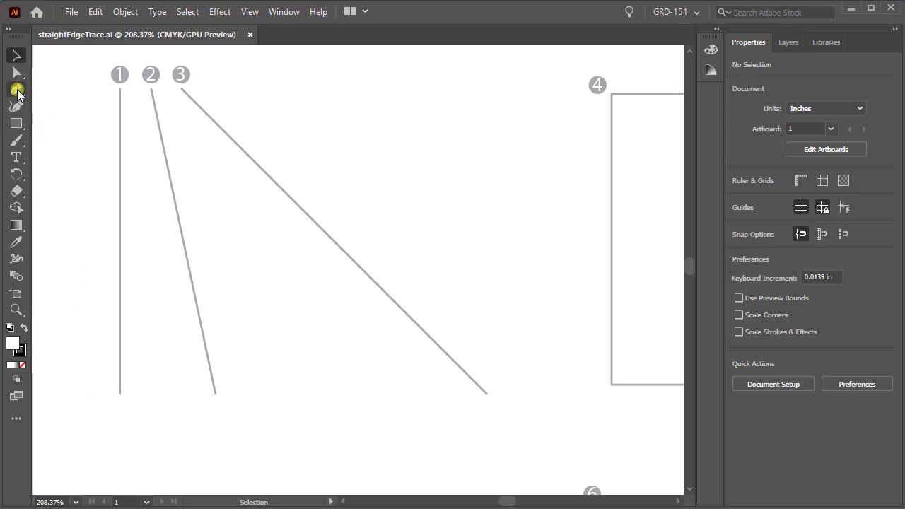
Activate the Pen tool with no fill and bring the black stroke forward as the active colour
key(p)
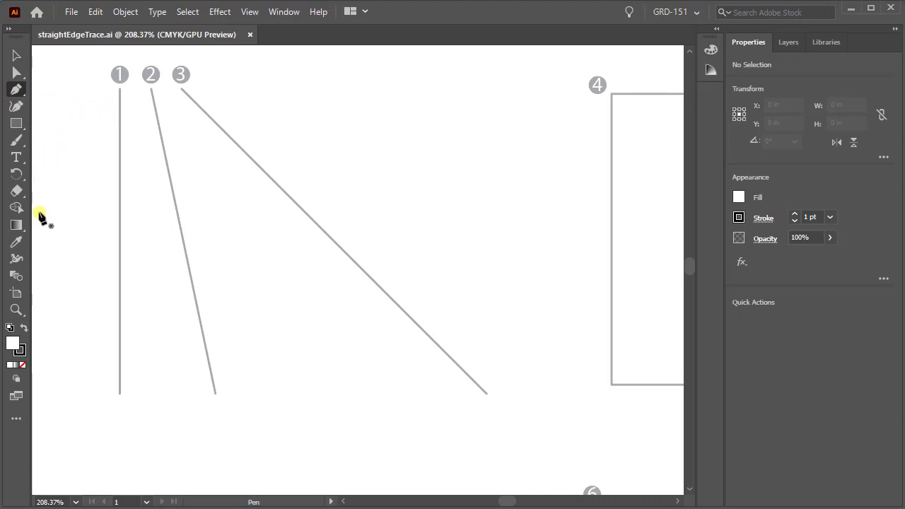
click(24, 367)
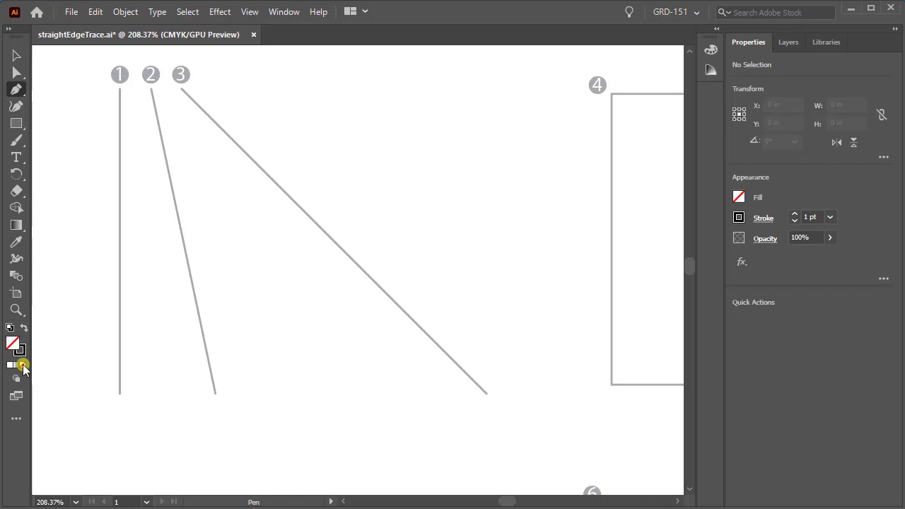
click(21, 352)
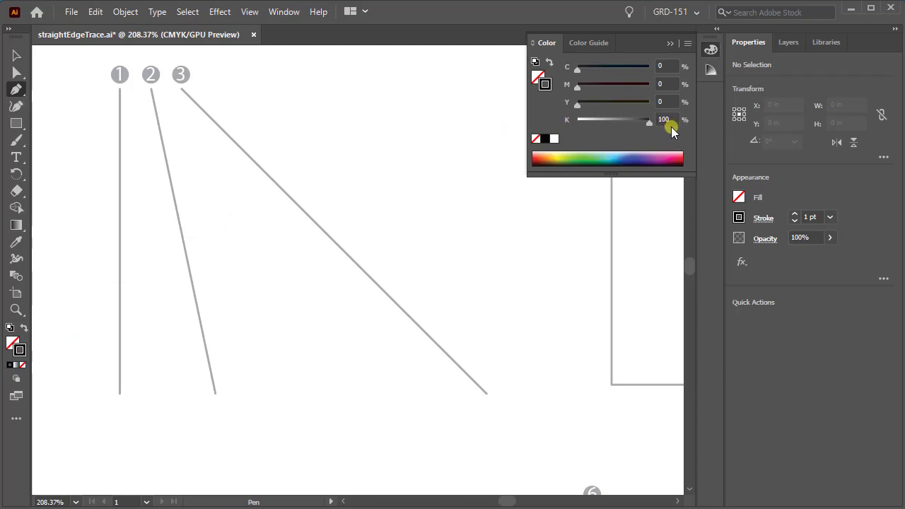
click(710, 51)
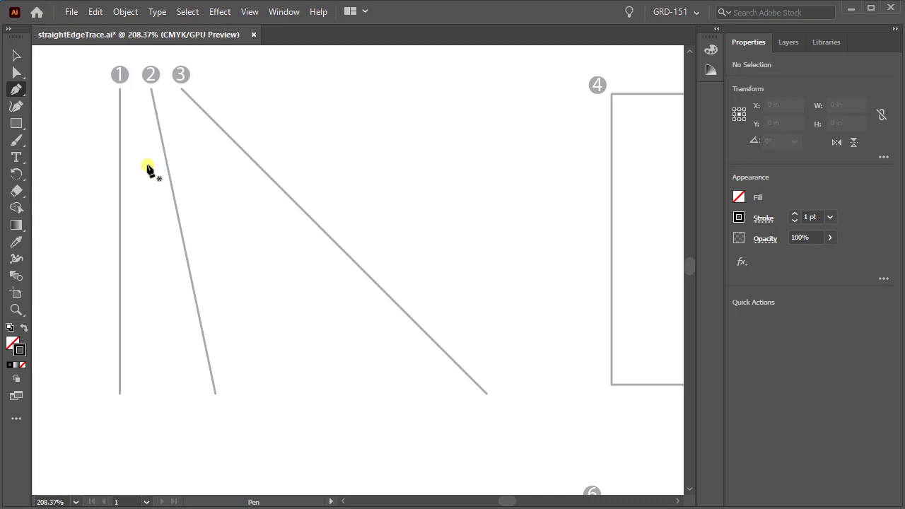
Trace vertical line 1 with the Pen tool from its upper end to its lower end as an open path
click(119, 89)
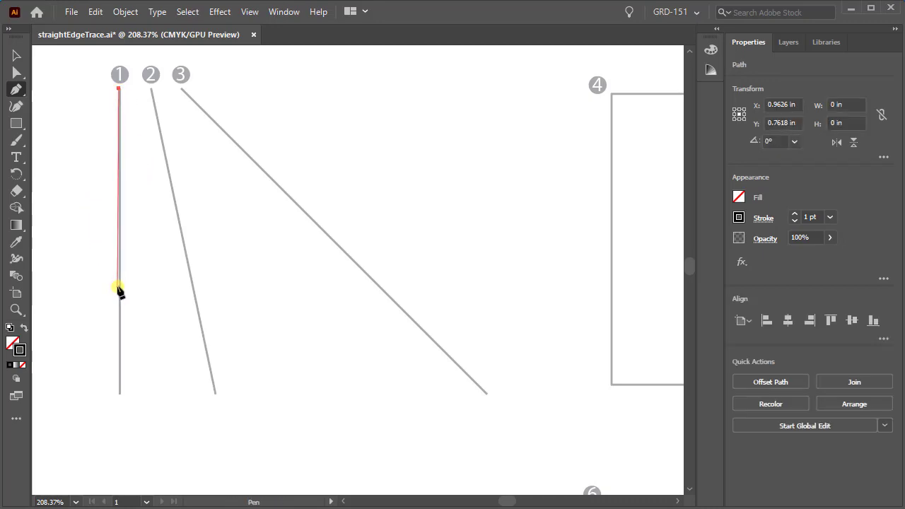
click(118, 395)
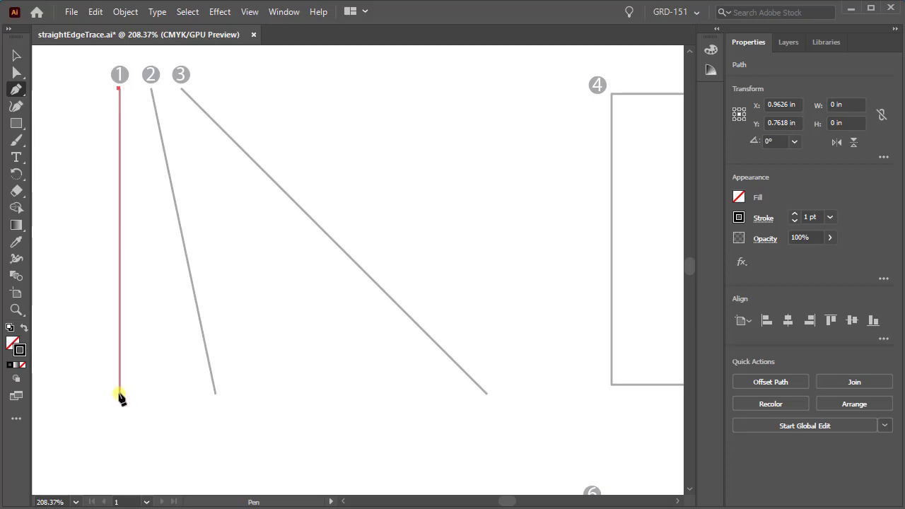
click(118, 395)
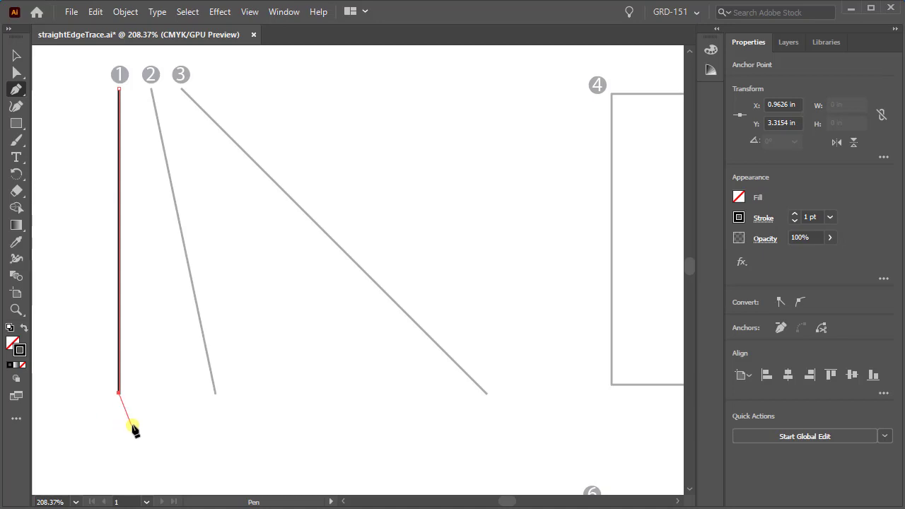
key(Escape)
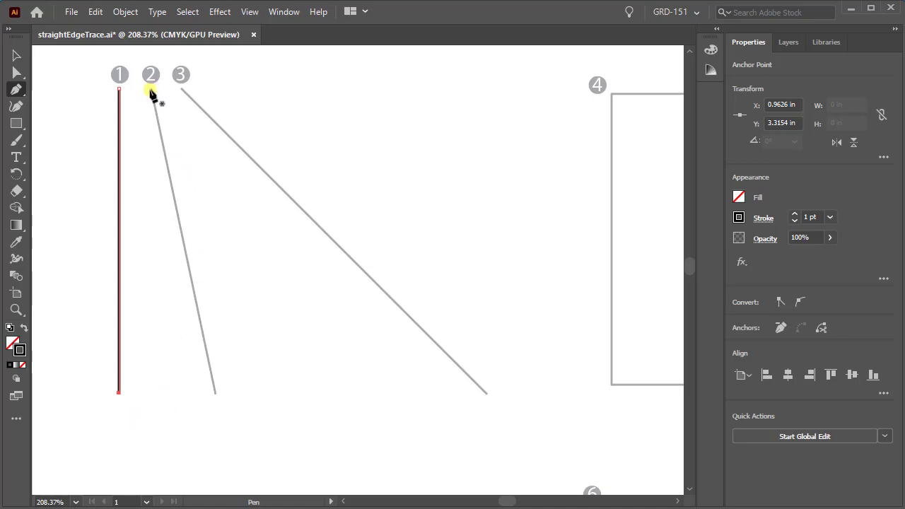
Trace the steep slanted line 2 from its upper end to its lower end as a separate open path
click(151, 90)
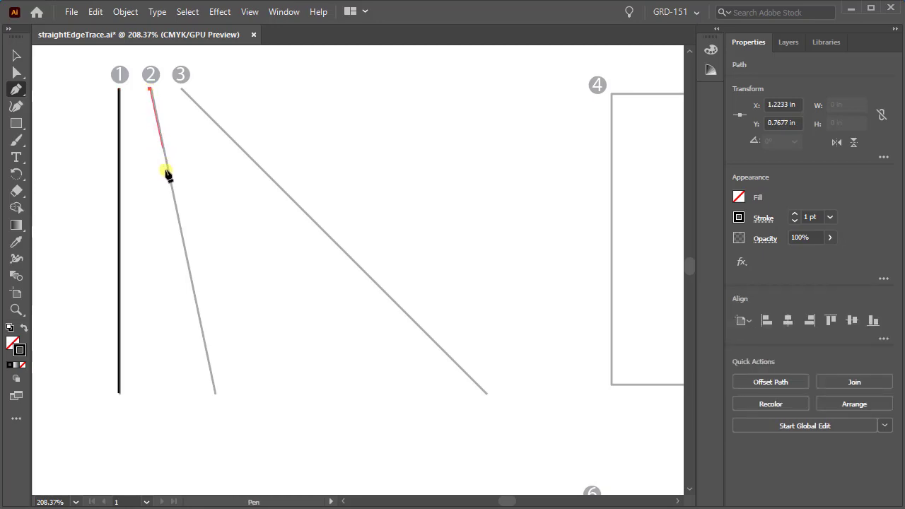
click(215, 393)
key(Escape)
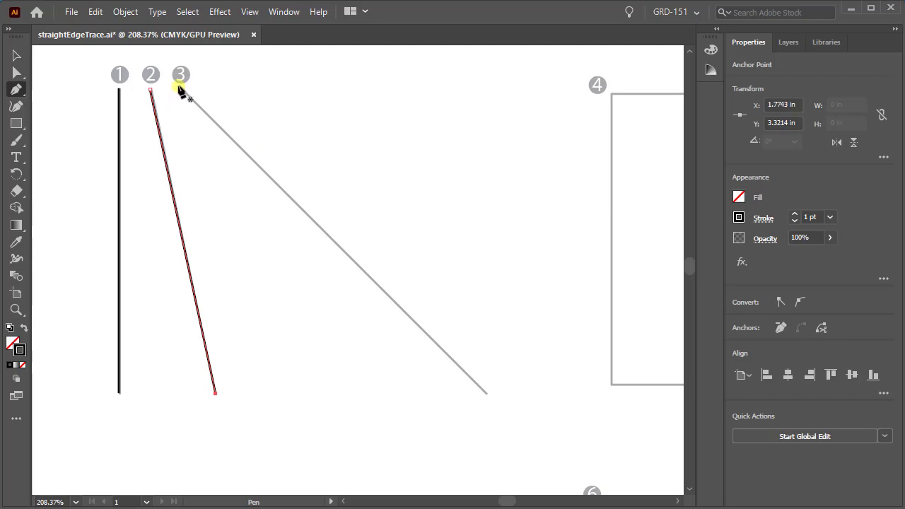
Trace diagonal line 3 from its upper end to its lower end, constrained to 45°, and end the path
click(181, 89)
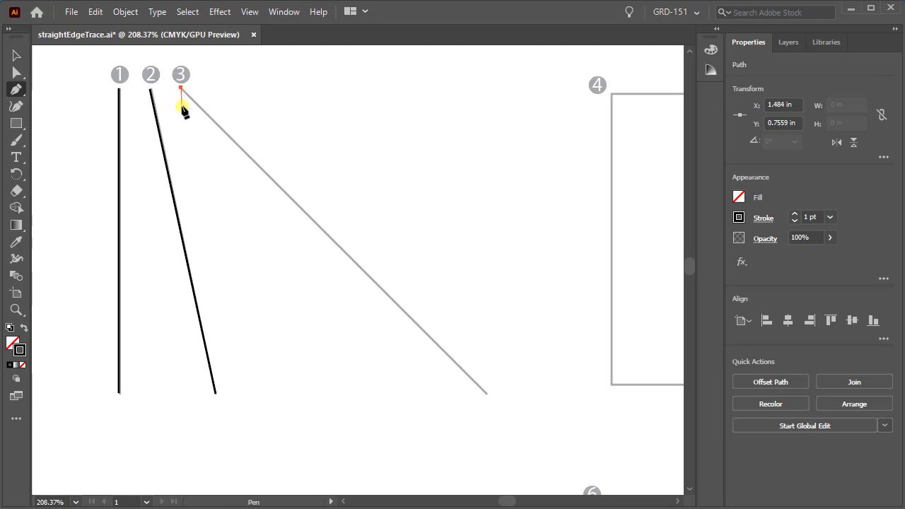
key(shift)
shift+click(485, 392)
key(Escape)
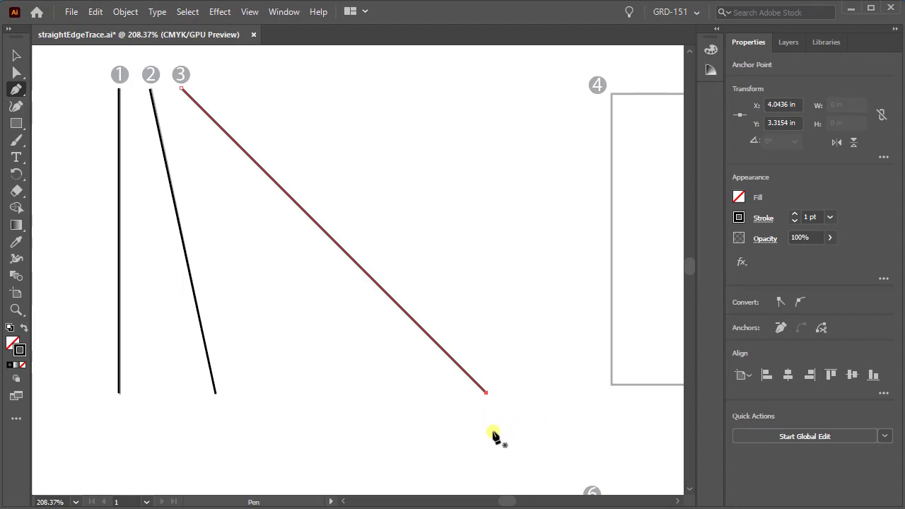
Trace the top, right and bottom edges of rectangle 4 with constrained straight segments, leaving the path open and deselected
drag(620, 384, 94, 390)
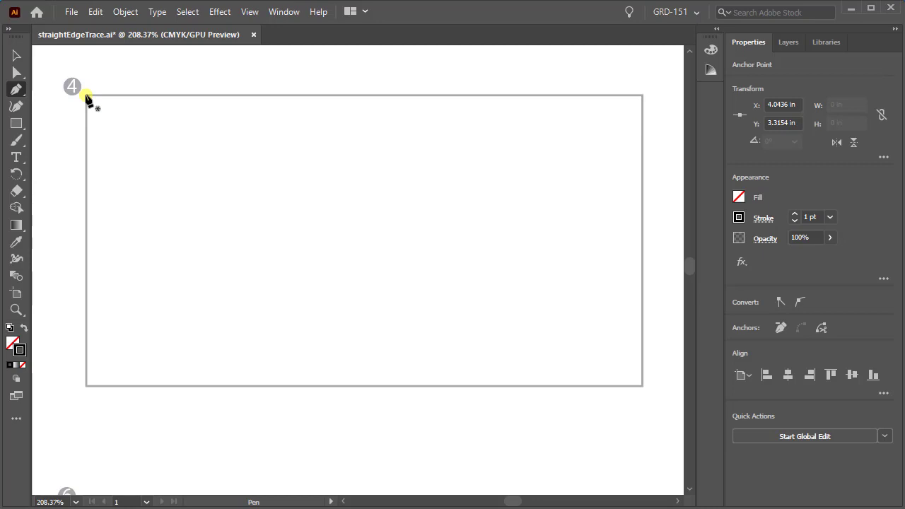
click(85, 95)
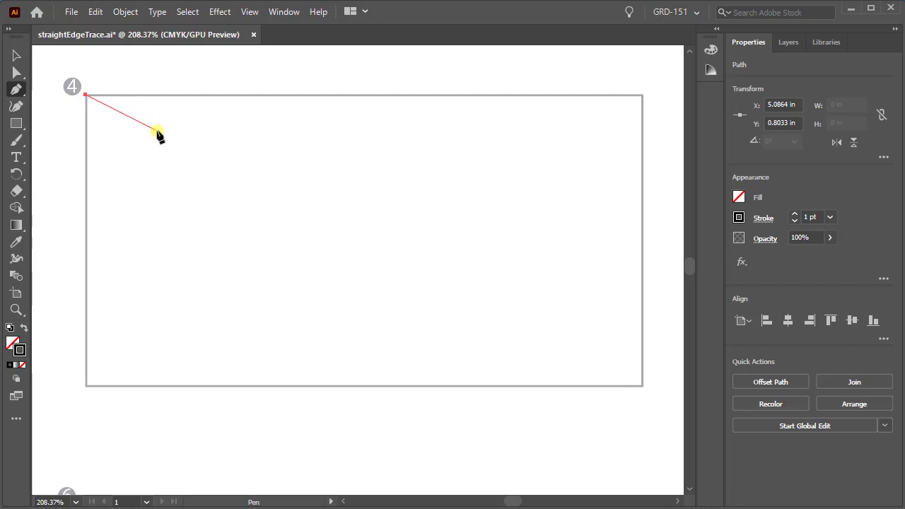
key(Caps_Lock)
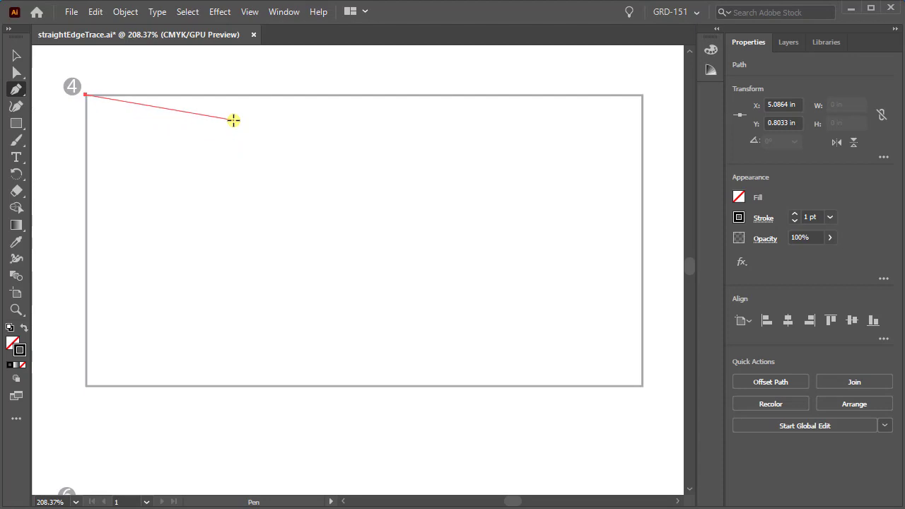
key(Caps_Lock)
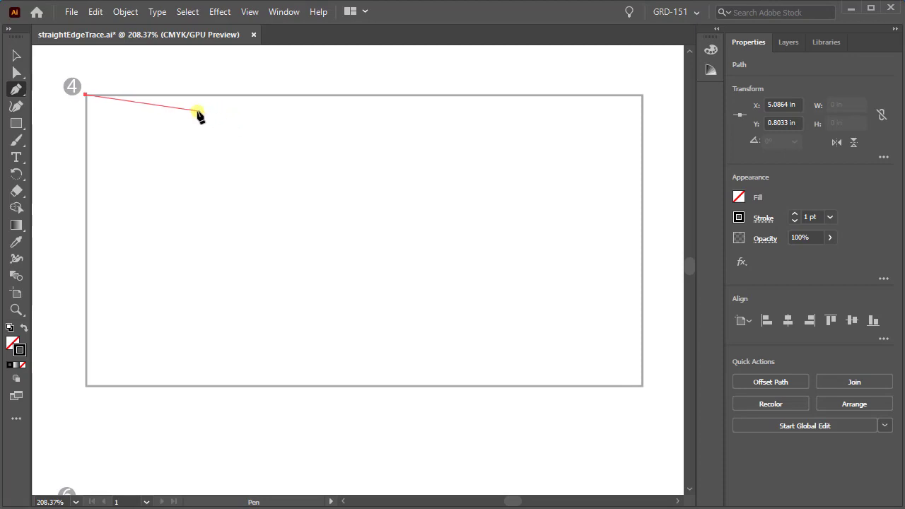
key(shift)
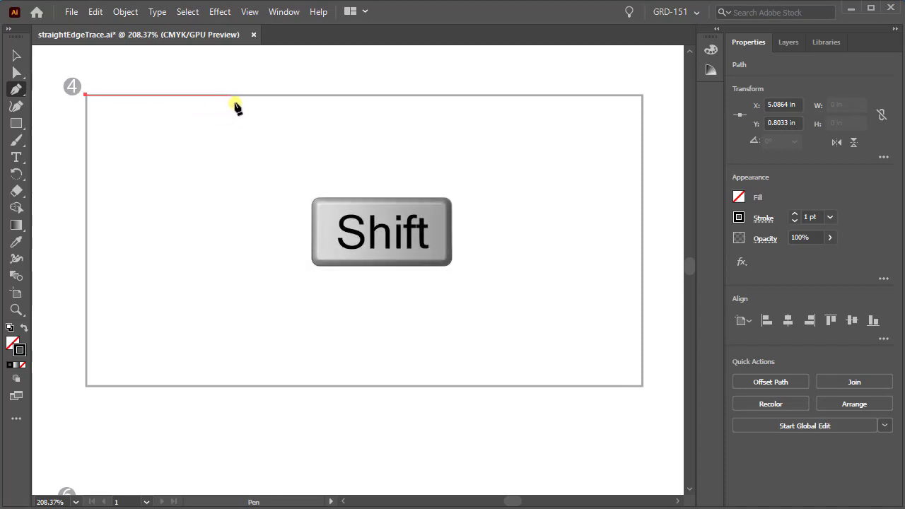
click(642, 95)
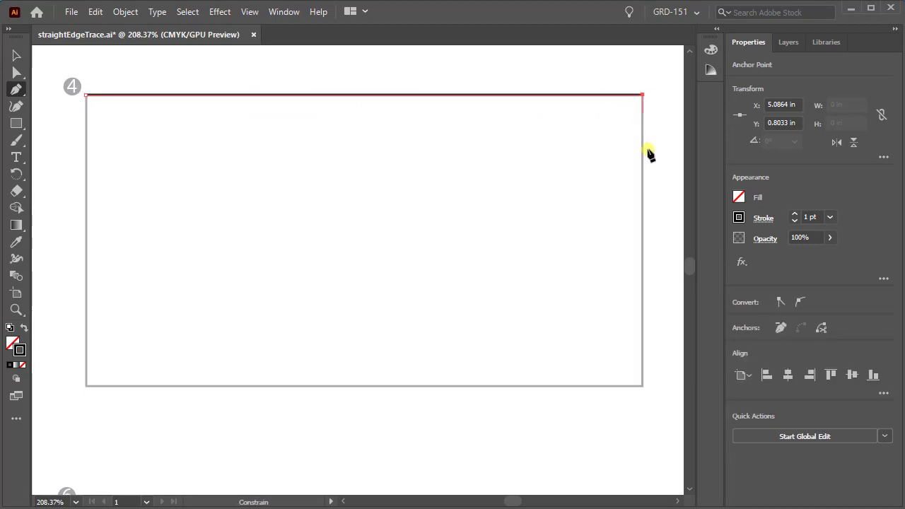
click(642, 386)
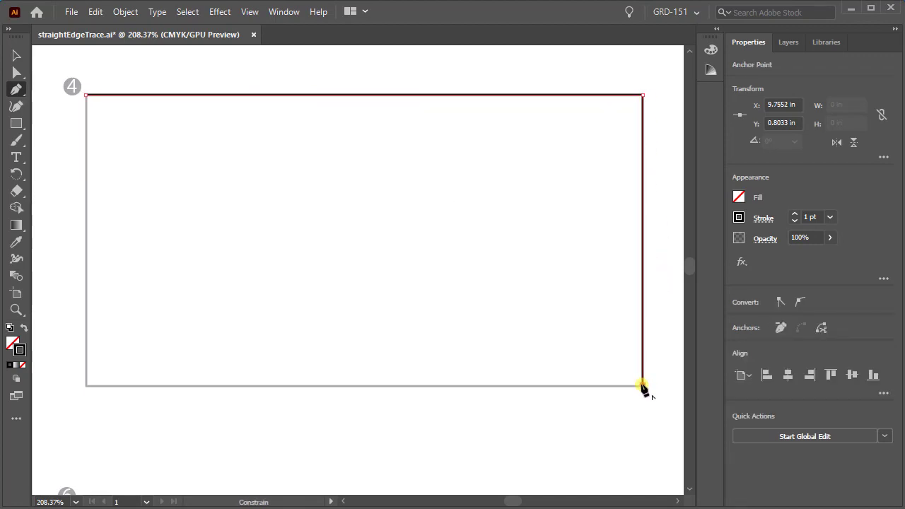
click(86, 386)
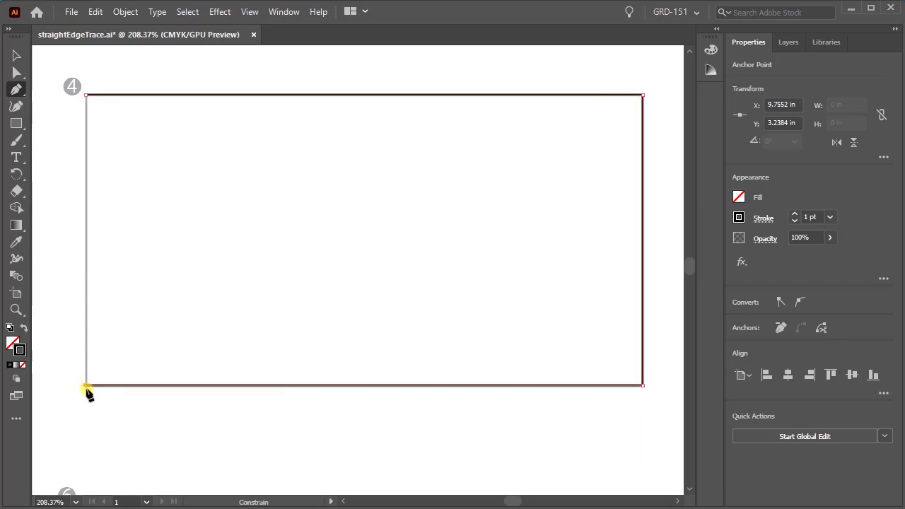
key(v)
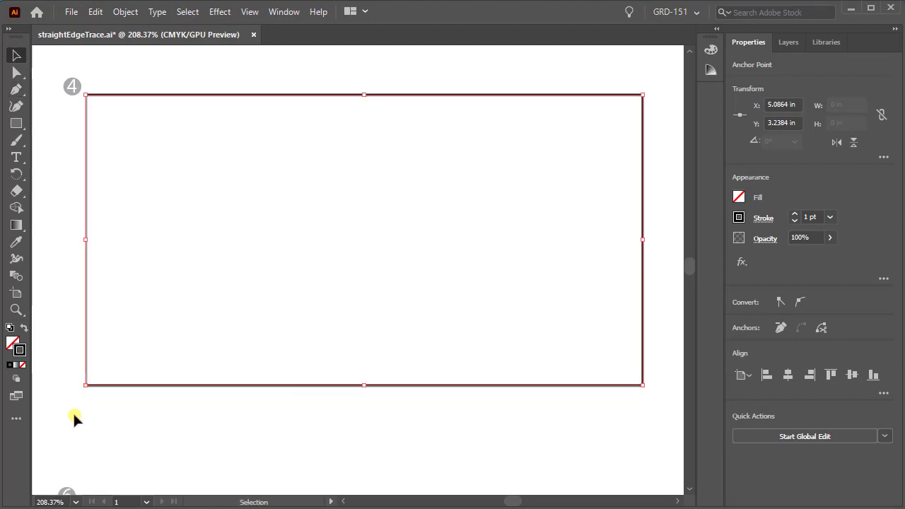
click(74, 414)
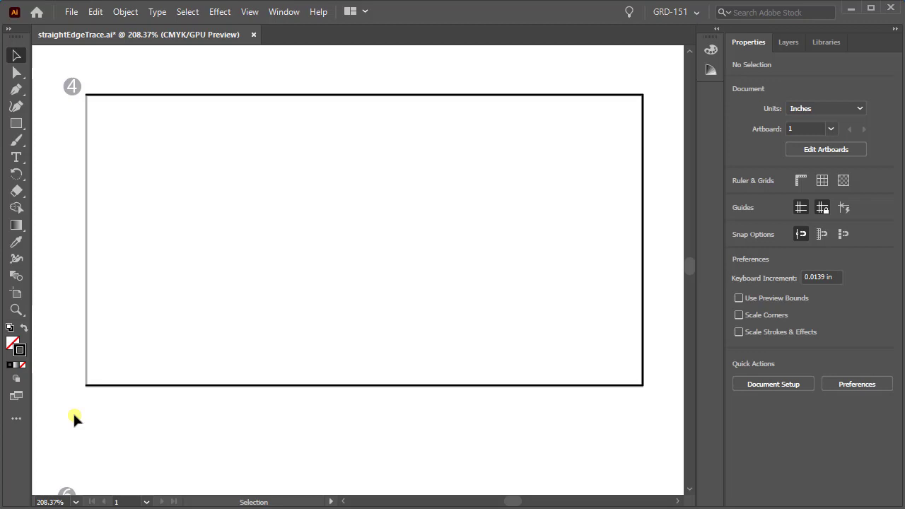
Resume the open rectangle path from its lower-left endpoint and close it at the upper-left corner
click(125, 387)
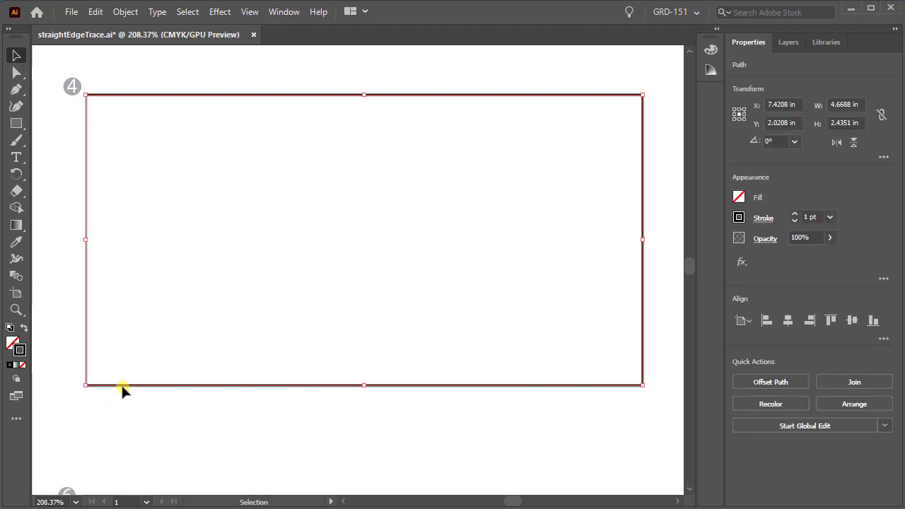
key(p)
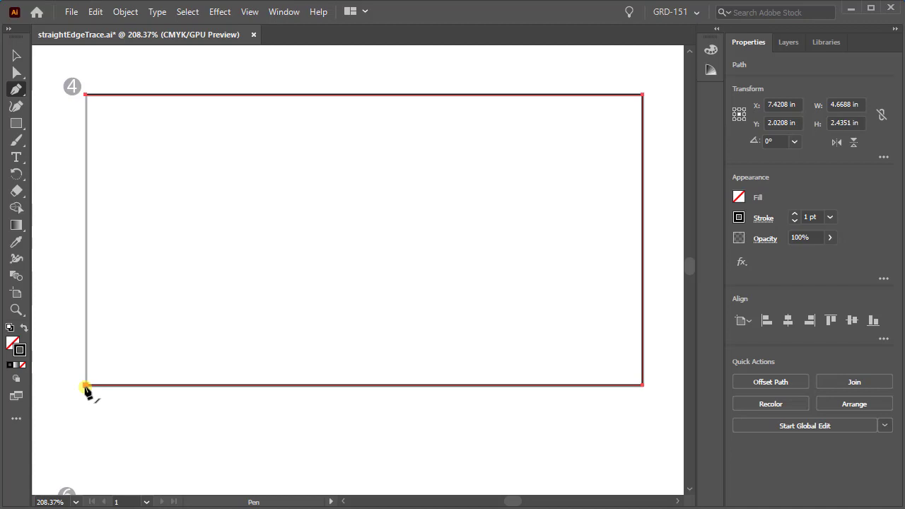
click(85, 386)
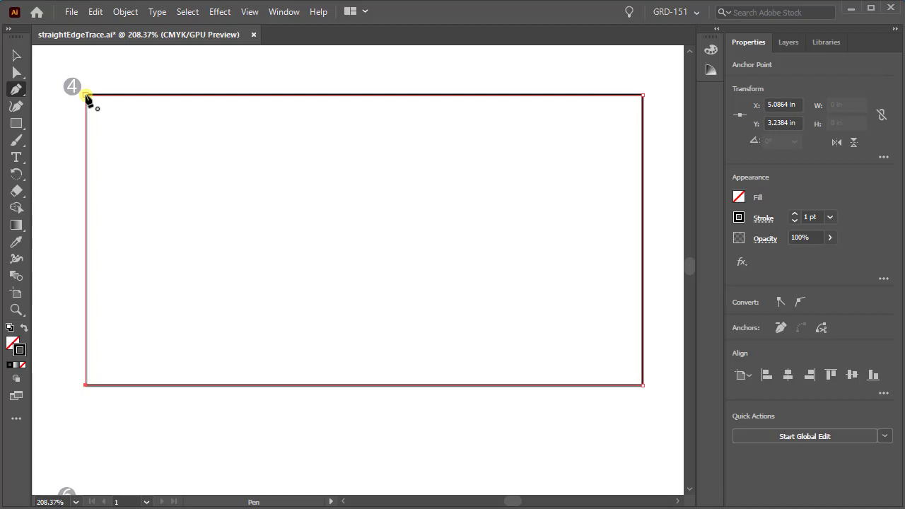
click(85, 95)
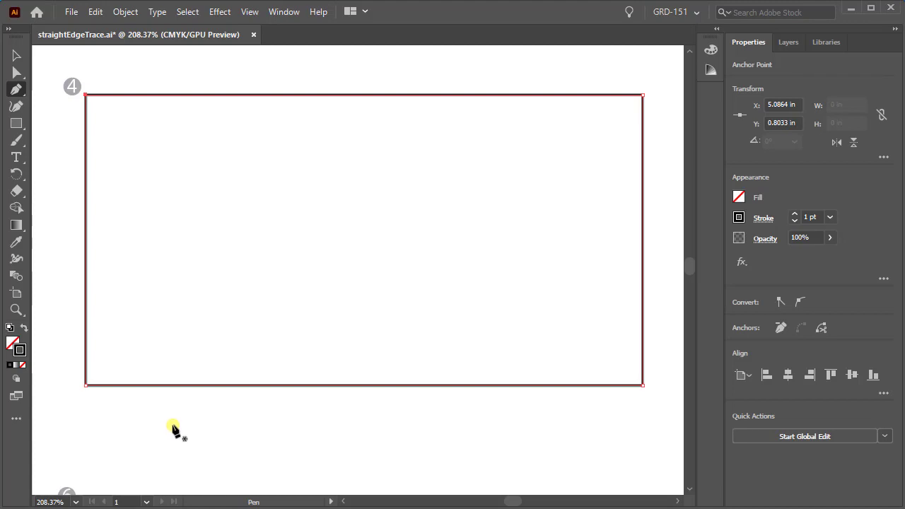
Zoom out to 100% to bring shapes 5 and 6 into view, and save the document
drag(109, 424, 297, 198)
key(ctrl+minus)
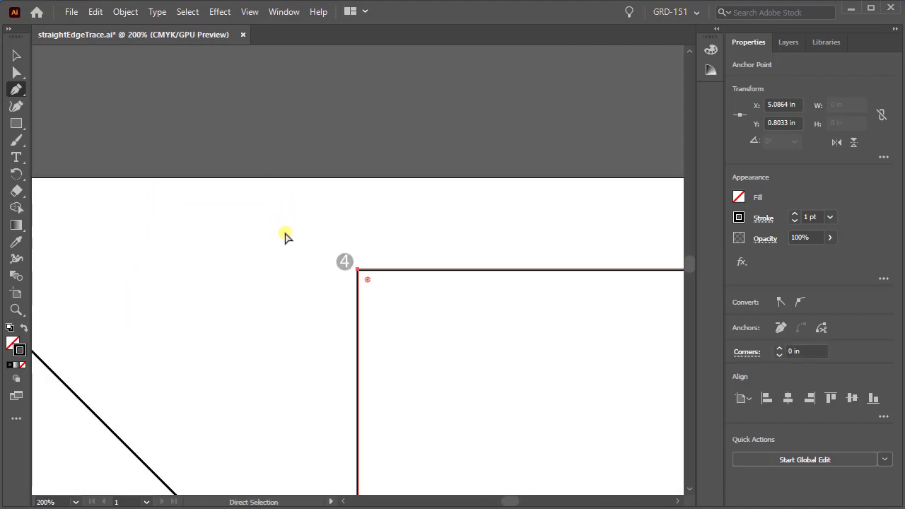
key(ctrl+minus)
key(ctrl+minus)
drag(317, 360, 321, 179)
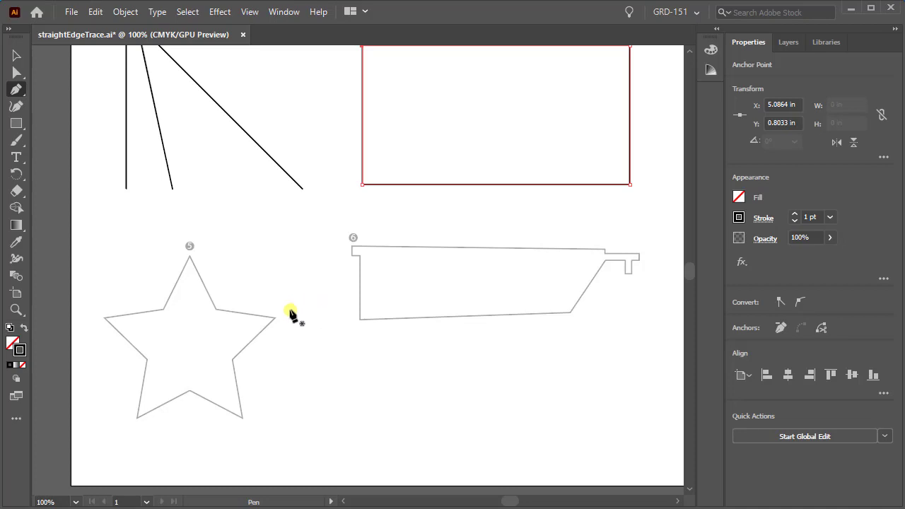
click(72, 11)
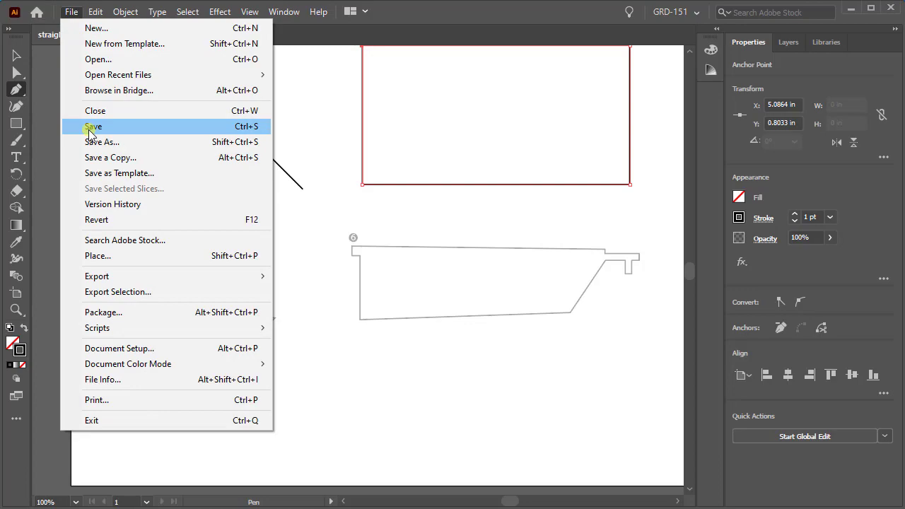